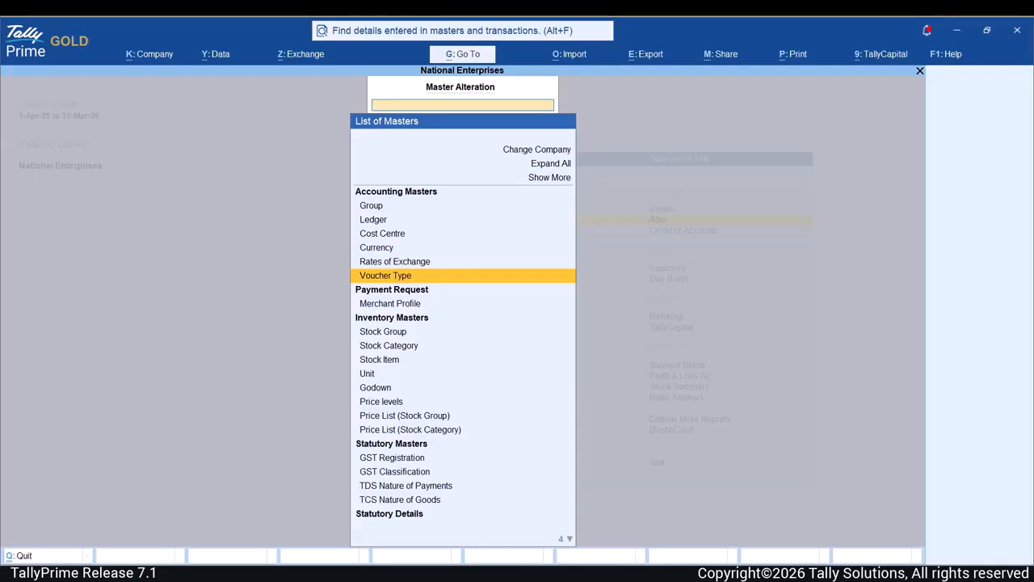
Open the Sales voucher type for alteration and set Set/Alter Terms and Conditions to Yes
{"action": "type", "text": "sa"}
{"action": "key", "text": "Return"}
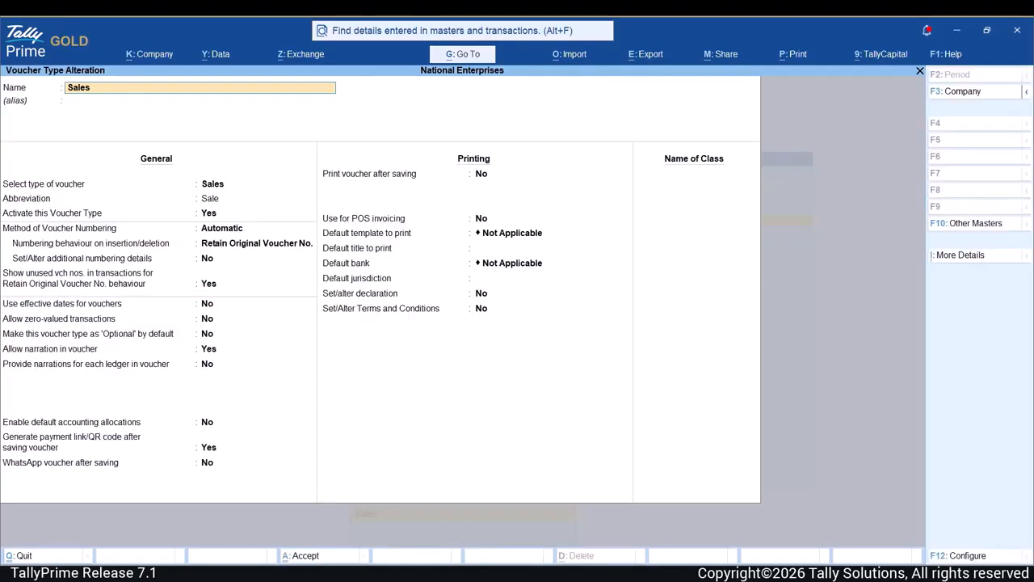
{"action": "key", "text": "Return"}
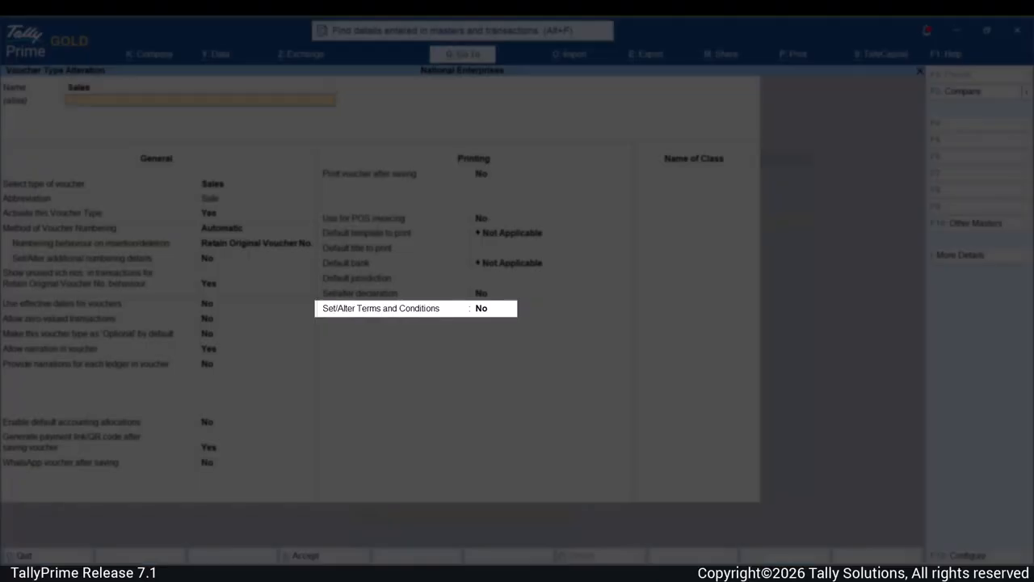
{"action": "left_click", "coordinate": [482, 308]}
{"action": "double_click", "coordinate": [483, 308]}
{"action": "type", "text": "Yes"}
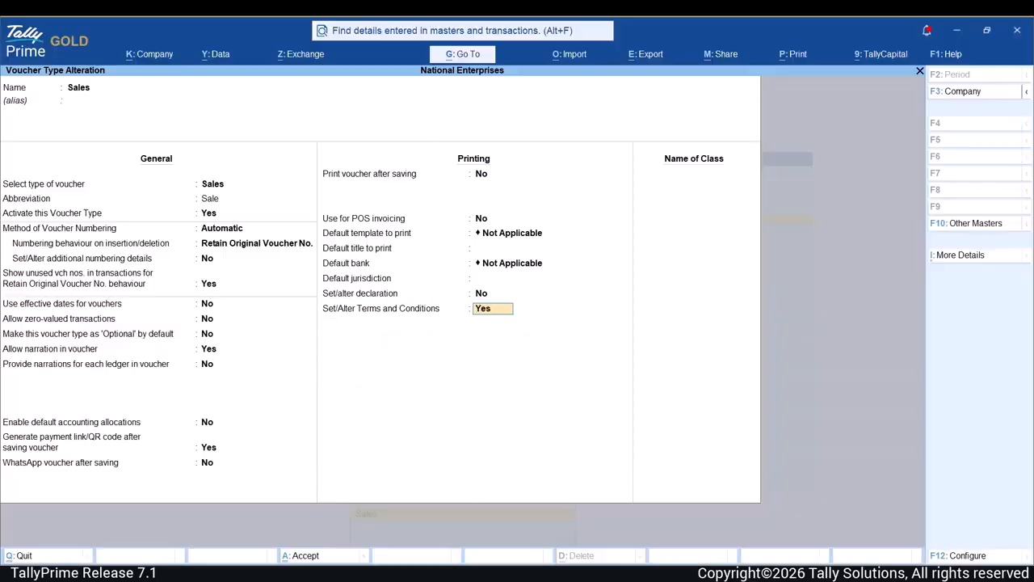
Create a Credit Customers terms set with clauses for payment within ___ days from invoice date and interest @ ___% p.a. on overdue invoices
{"action": "key", "text": "Return"}
{"action": "type", "text": "Credit Customers"}
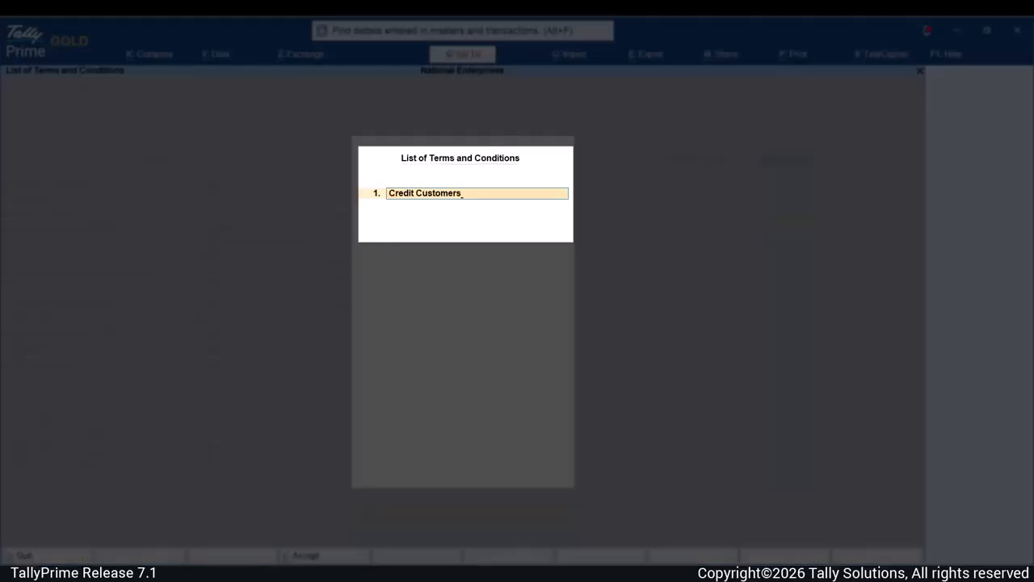
{"action": "key", "text": "Return"}
{"action": "type", "text": "Payment to be made within ___ days from invoice date as per agreed credit terms."}
{"action": "key", "text": "Return"}
{"action": "type", "text": "Interest @ ___% p.a. will be charged on overdue invoices"}
{"action": "key", "text": "Return"}
Add Credit Customers clauses that supplies may be stopped if the credit limit is breached, and that ownership remains with the seller until full payment
{"action": "type", "text": "Credit limit, if assigned, must not be exceeded. Supplies may be stopped without prior notice if limit is breached."}
{"action": "key", "text": "Return"}
{"action": "type", "text": "Risk passes on dispatch; however, ownership remains with seller until full payment is received."}
{"action": "key", "text": "Return"}
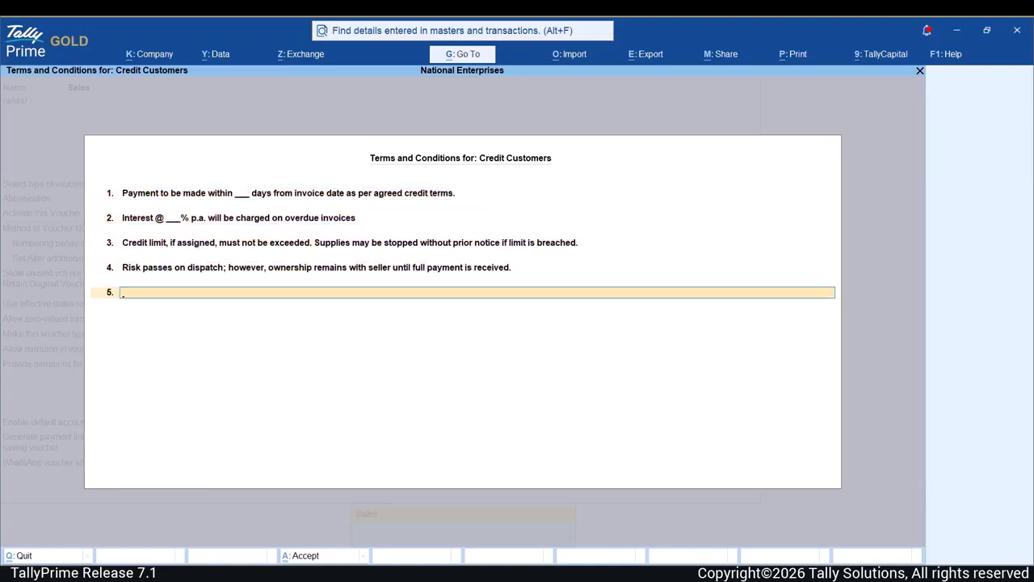
Complete the Credit Customers terms with clauses on raising disputes within ___ days of invoice receipt and on periodic account reconciliation with company books as final
{"action": "type", "text": "Any dispute must be raised within ___ days of invoice receipt."}
{"action": "key", "text": "Return"}
{"action": "type", "text": "Account reconciliation to be done periodically; company books will be treated as final unless discrepancies are reported."}
{"action": "key", "text": "Return"}
{"action": "key", "text": "Return"}
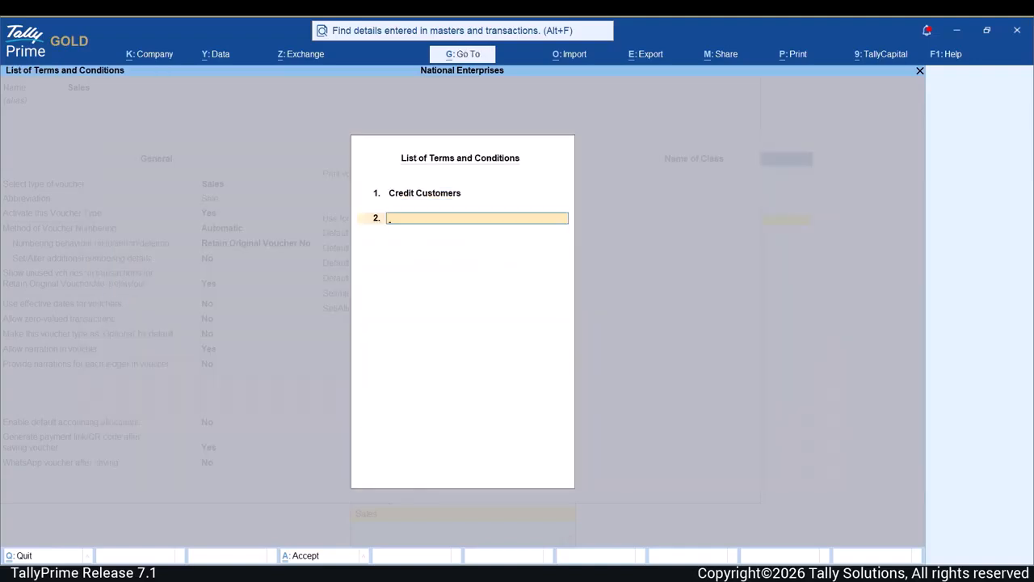
Create an Immediate Payment Customers terms set requiring 100% payment before or at the time of delivery and ruling out any credit facility
{"action": "type", "text": "Immediate Payment Customers"}
{"action": "key", "text": "Return"}
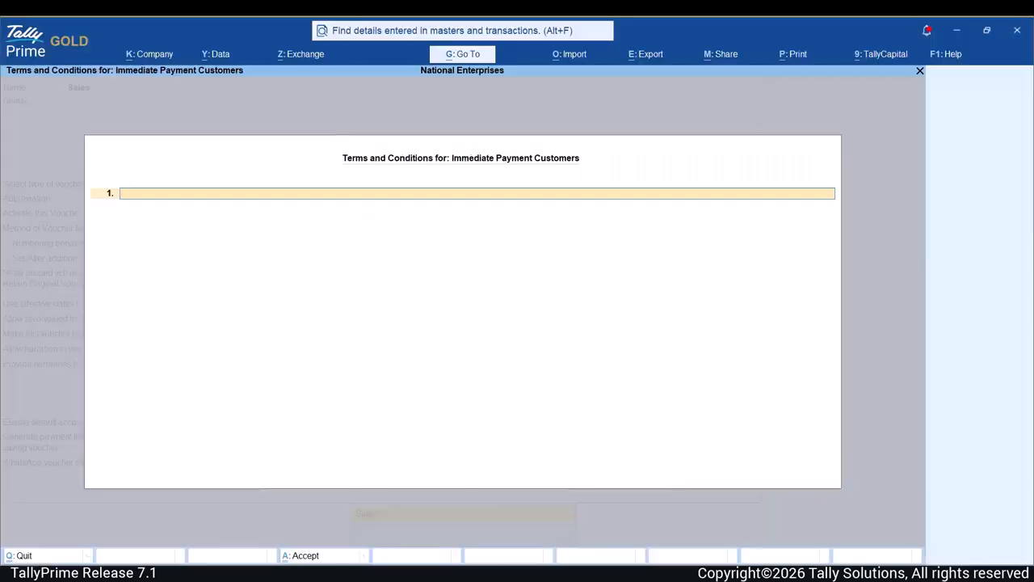
{"action": "type", "text": "100% payment must be made before or at the time of delivery."}
{"action": "key", "text": "Return"}
{"action": "type", "text": "No credit facility will be provided under any circumstances."}
{"action": "key", "text": "Return"}
Complete the list with "Goods once sold are not returnable unless defective." and "Prices are firm and non-negotiable at the time of billing."
{"action": "type", "text": "Goods once sold are not returnable unless defective."}
{"action": "key", "text": "Return"}
{"action": "type", "text": "Prices are firm and non-negotiable at the time of billing."}
{"action": "key", "text": "Return"}
{"action": "key", "text": "Return"}
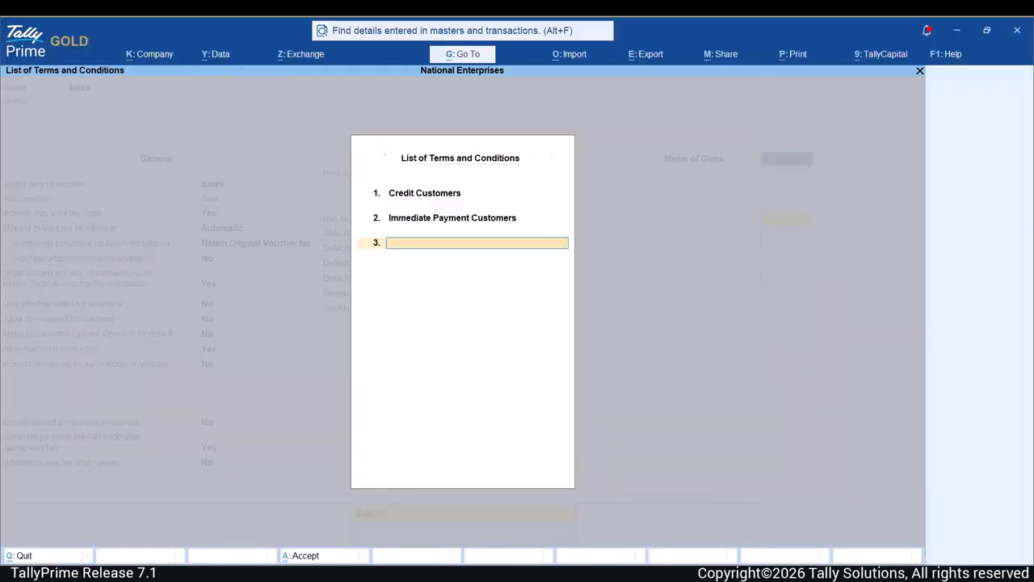
{"action": "key", "text": "Return"}
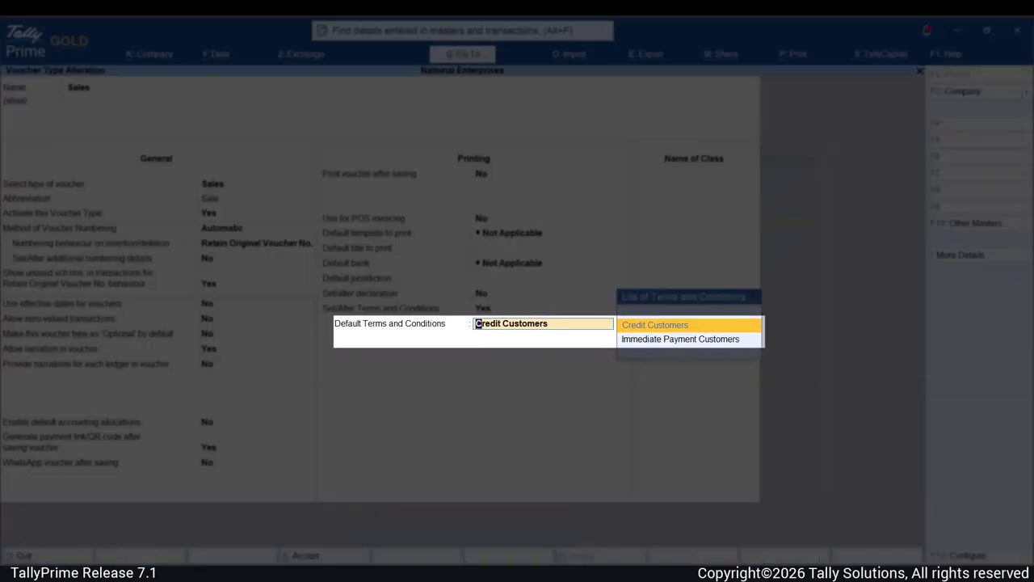
Set Credit Customers as the default terms and conditions and save the Sales voucher type
{"action": "key", "text": "Down"}
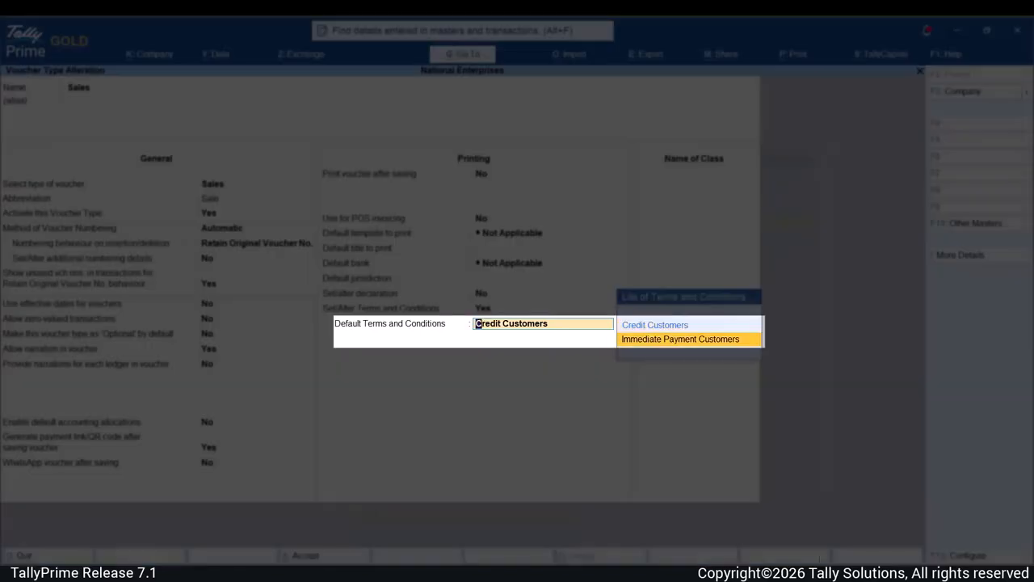
{"action": "key", "text": "Up"}
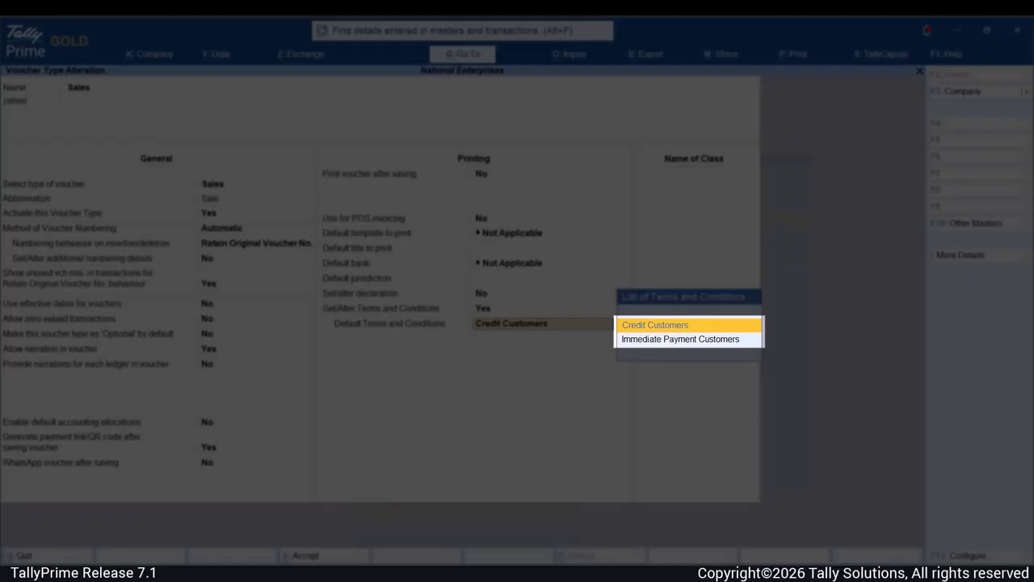
{"action": "key", "text": "Return"}
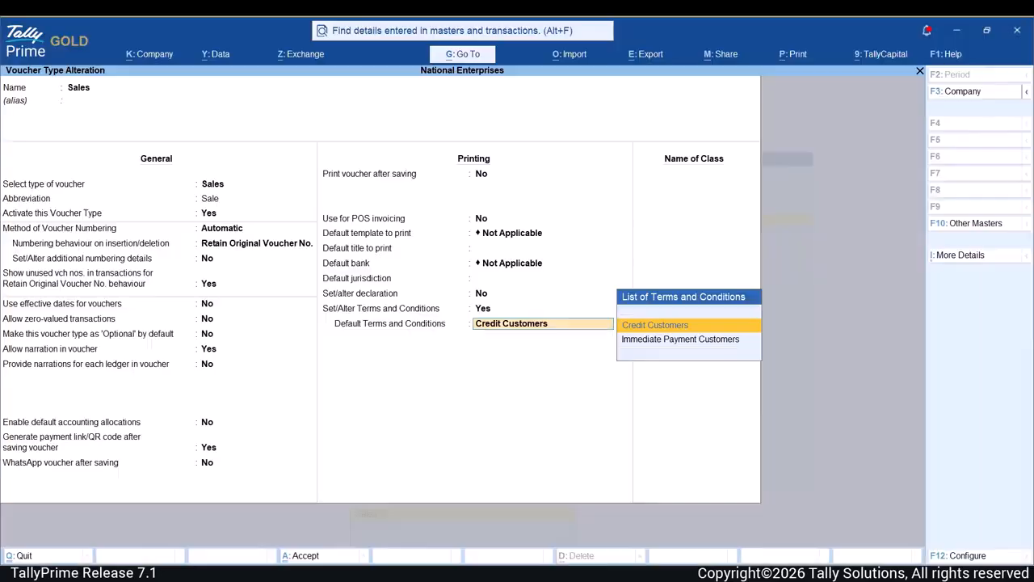
{"action": "key", "text": "ctrl+a"}
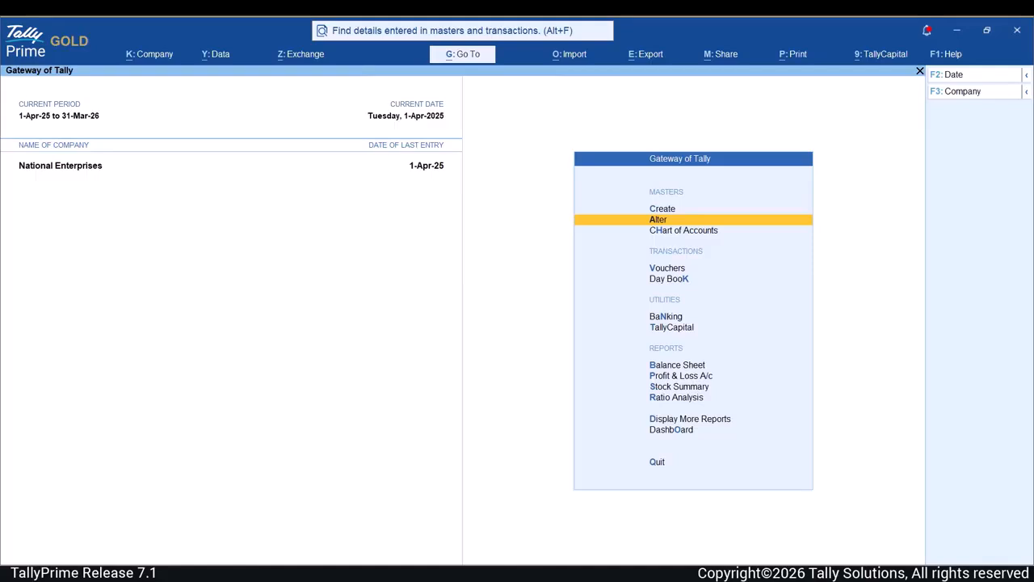
Open sales voucher no. 11 for JNS Electro World from the Day Book
{"action": "key", "text": "Down"}
{"action": "key", "text": "Down"}
{"action": "key", "text": "Down"}
{"action": "key", "text": "Return"}
{"action": "key", "text": "Down"}
{"action": "key", "text": "Down"}
{"action": "key", "text": "Down"}
{"action": "key", "text": "Down"}
{"action": "key", "text": "Down"}
{"action": "key", "text": "Down"}
{"action": "key", "text": "Down"}
{"action": "key", "text": "Down"}
{"action": "key", "text": "Down"}
{"action": "key", "text": "Down"}
{"action": "key", "text": "Down"}
{"action": "key", "text": "Down"}
{"action": "key", "text": "Down"}
{"action": "key", "text": "Return"}
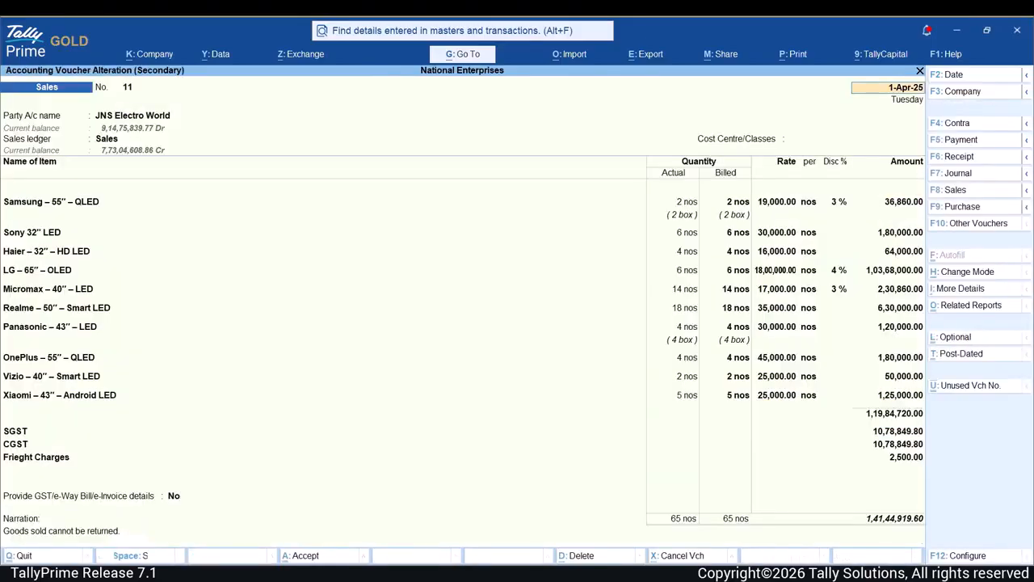
Start printing the sales voucher and apply the Template 1 invoice template
{"action": "key", "text": "ctrl+p"}
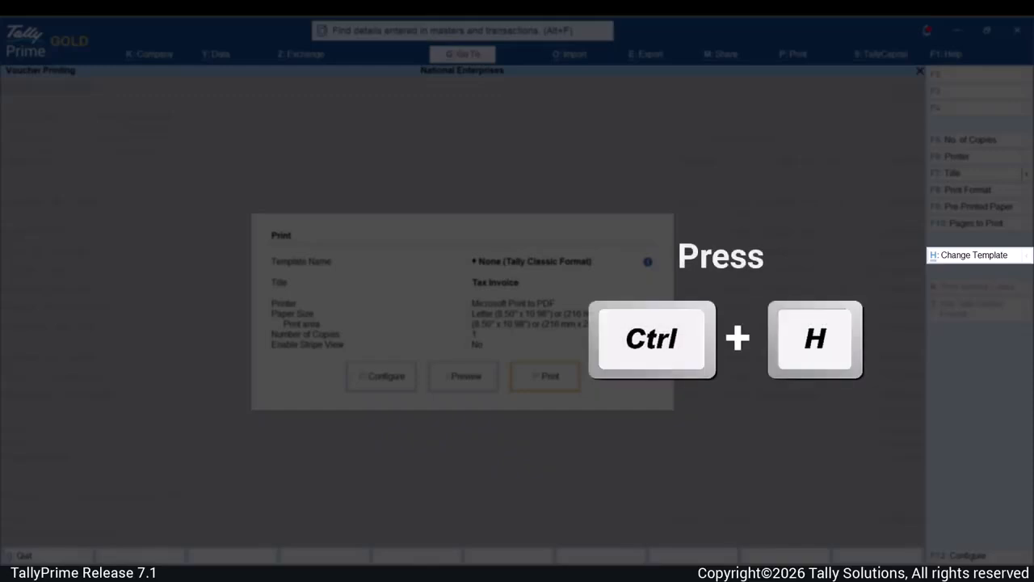
{"action": "key", "text": "ctrl+h"}
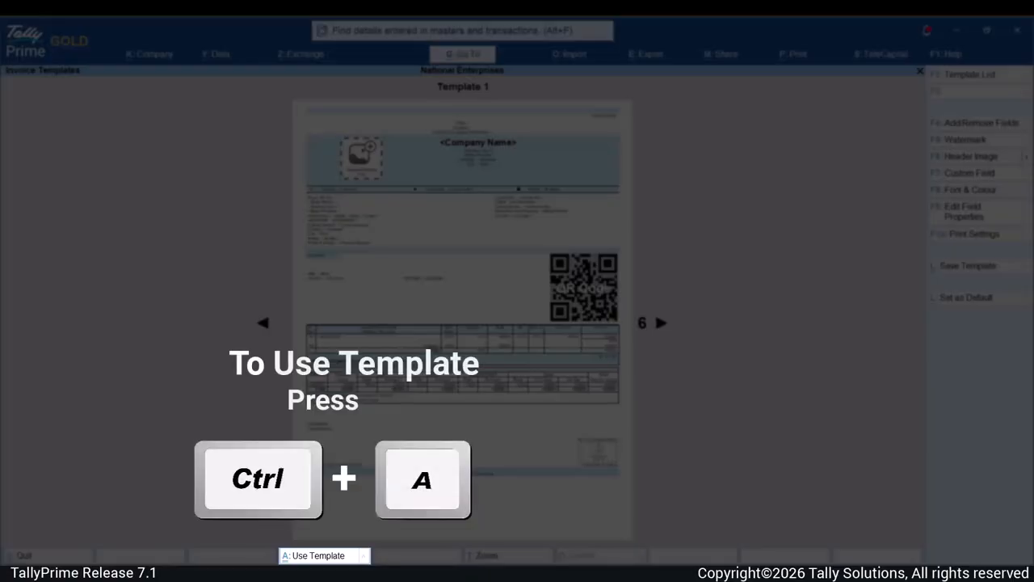
{"action": "key", "text": "ctrl+a"}
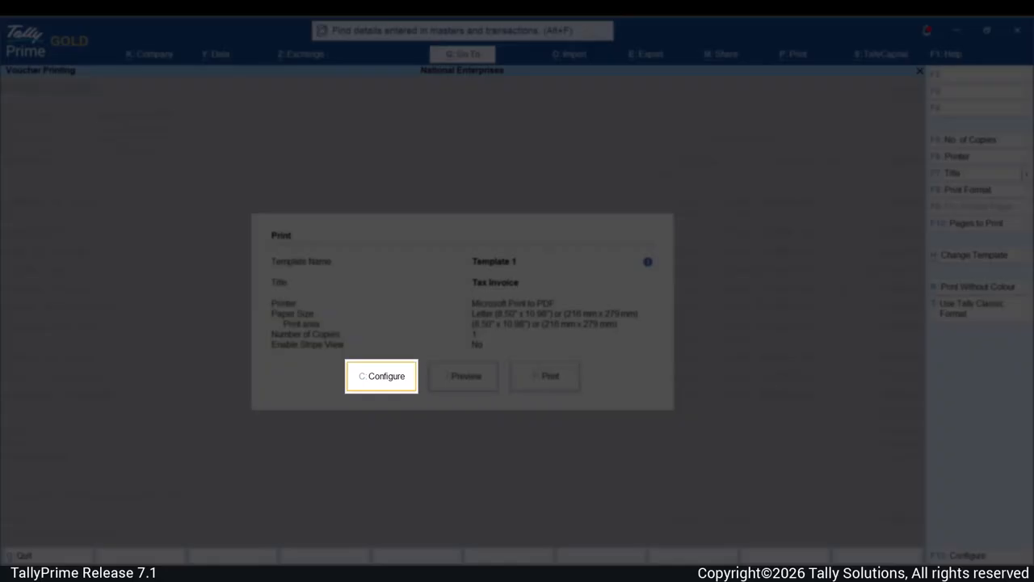
Set Show Terms and Conditions to Yes in the footer details of the print configuration
{"action": "key", "text": "c"}
{"action": "key", "text": "Down"}
{"action": "key", "text": "Down"}
{"action": "key", "text": "Down"}
{"action": "key", "text": "Down"}
{"action": "key", "text": "Down"}
{"action": "key", "text": "Down"}
{"action": "key", "text": "Down"}
{"action": "key", "text": "Down"}
{"action": "key", "text": "Down"}
{"action": "key", "text": "Down"}
{"action": "key", "text": "Down"}
{"action": "key", "text": "Down"}
{"action": "key", "text": "Down"}
{"action": "key", "text": "Down"}
{"action": "key", "text": "Down"}
{"action": "key", "text": "Down"}
{"action": "key", "text": "Down"}
{"action": "key", "text": "Down"}
{"action": "key", "text": "Down"}
{"action": "key", "text": "Down"}
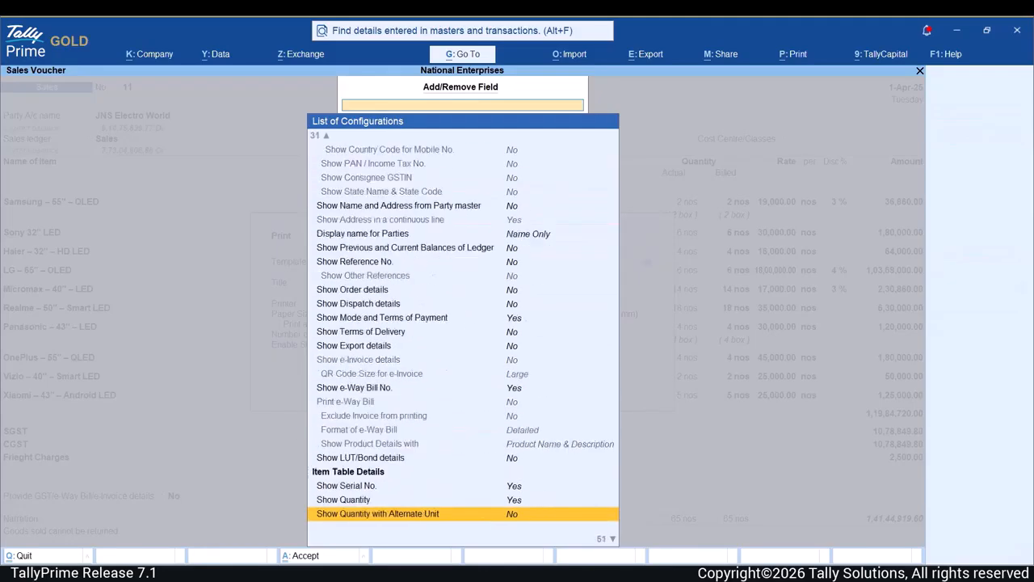
{"action": "key", "text": "Down"}
{"action": "key", "text": "Down"}
{"action": "key", "text": "Down"}
{"action": "key", "text": "Down"}
{"action": "key", "text": "Down"}
{"action": "key", "text": "Down"}
{"action": "key", "text": "Down"}
{"action": "key", "text": "Down"}
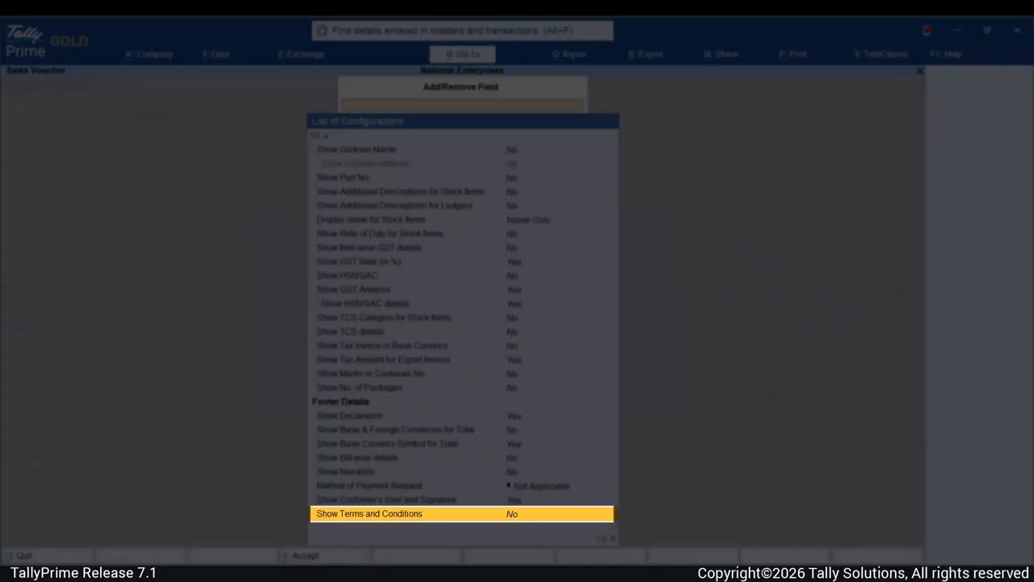
{"action": "key", "text": "Return"}
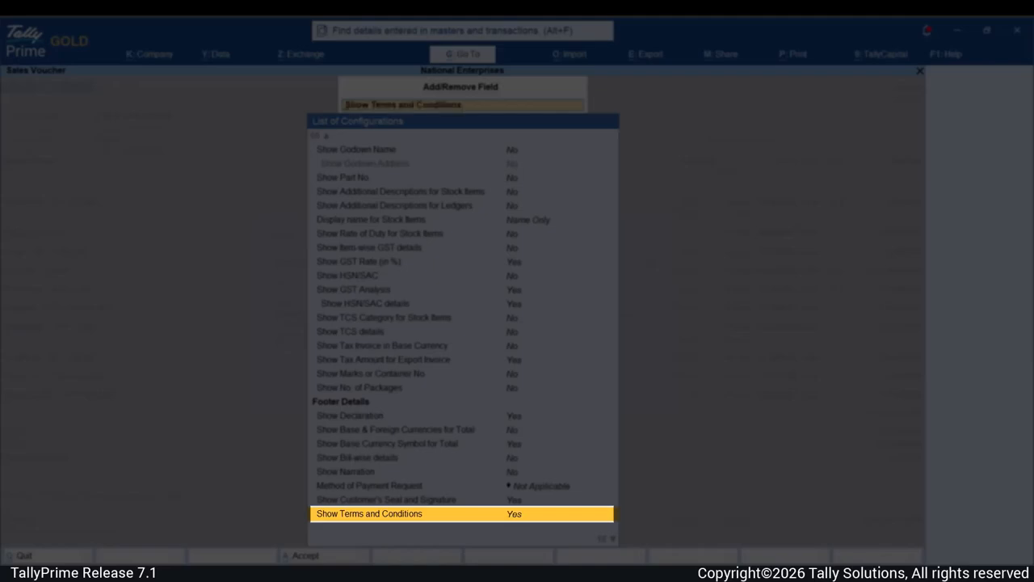
Choose Credit Customers as the printed terms with Single Column as the format of display, and accept the print configuration
{"action": "key", "text": "Down"}
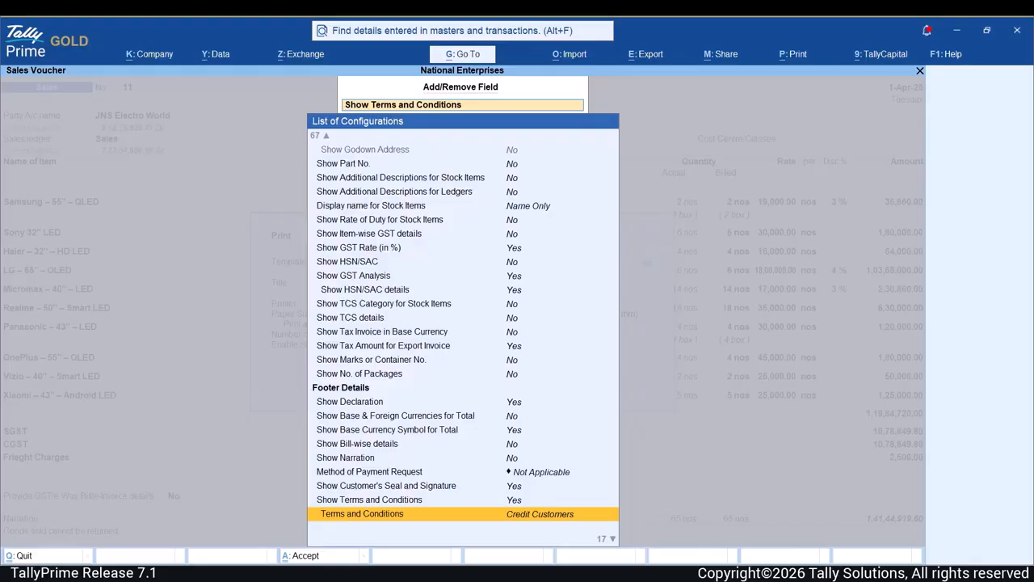
{"action": "key", "text": "Return"}
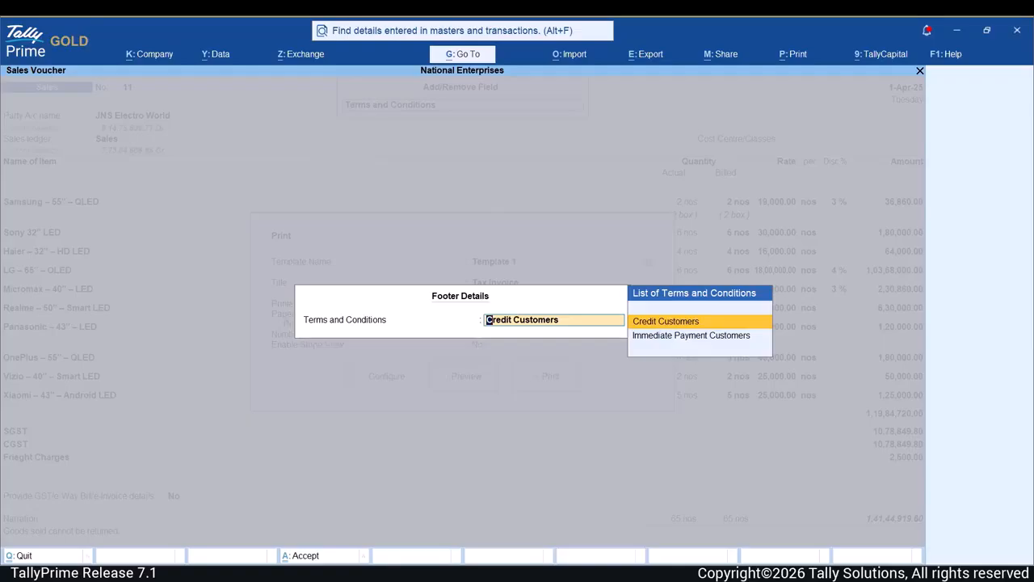
{"action": "key", "text": "Down"}
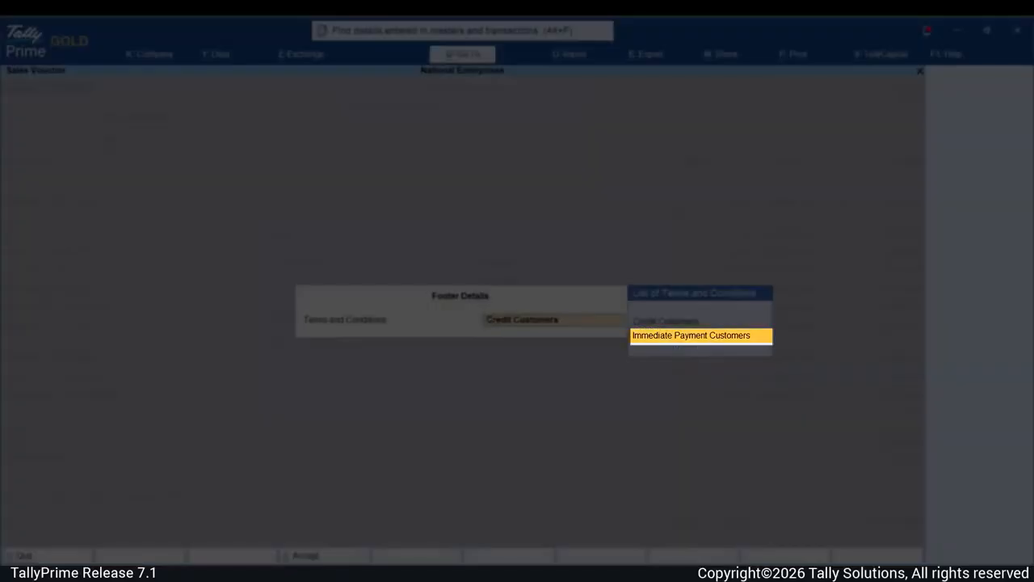
{"action": "key", "text": "Up"}
{"action": "key", "text": "Return"}
{"action": "key", "text": "Down"}
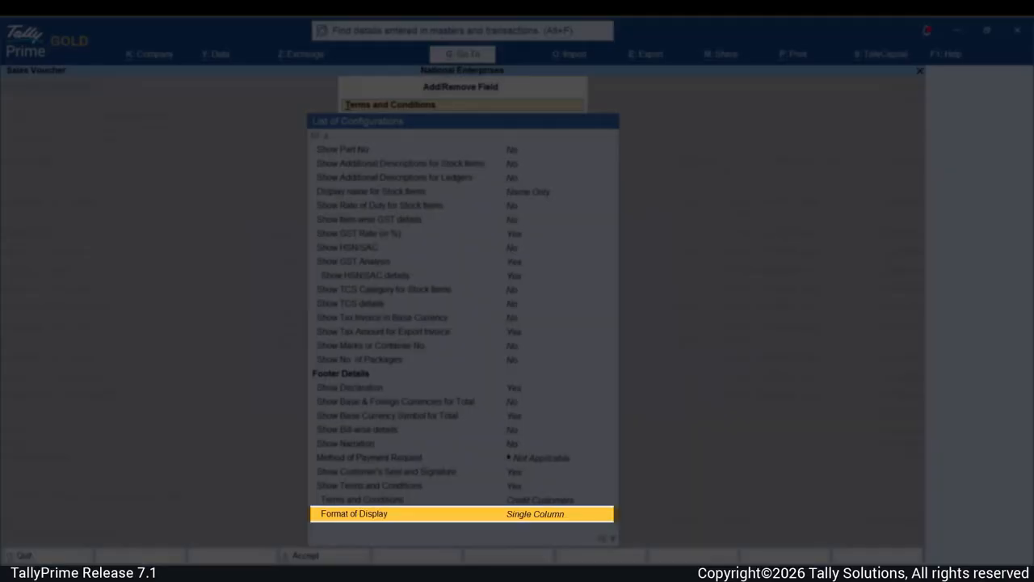
{"action": "key", "text": "Return"}
{"action": "key", "text": "Return"}
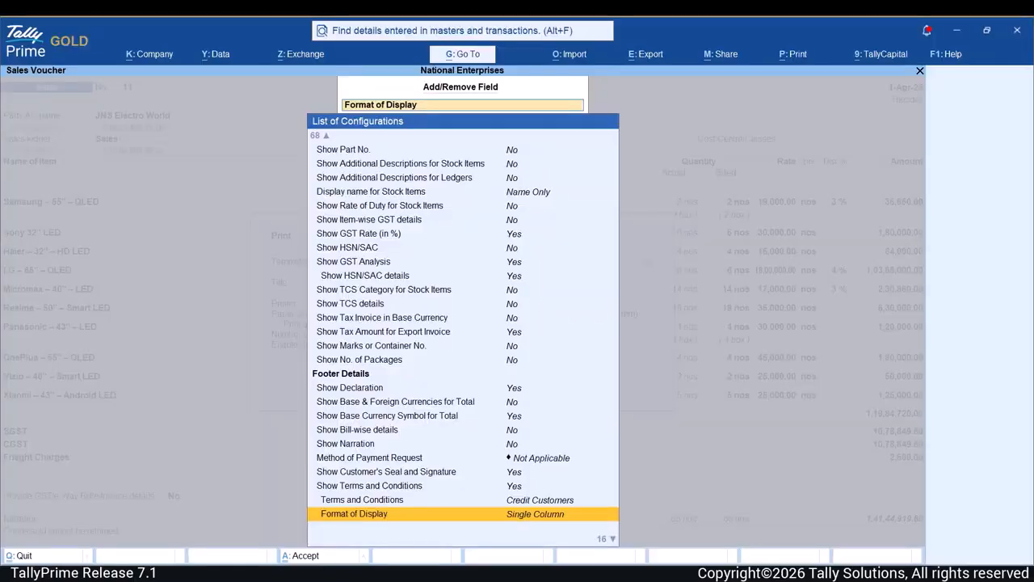
{"action": "key", "text": "ctrl+a"}
Preview the invoice, zoom in to check its Terms and Conditions section, and close the preview
{"action": "key", "text": "Right"}
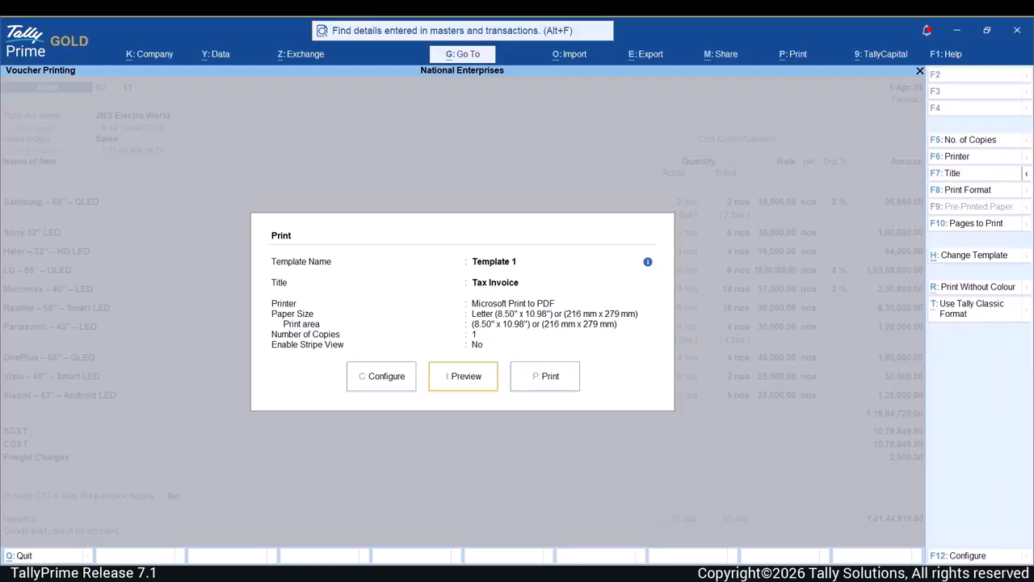
{"action": "key", "text": "Return"}
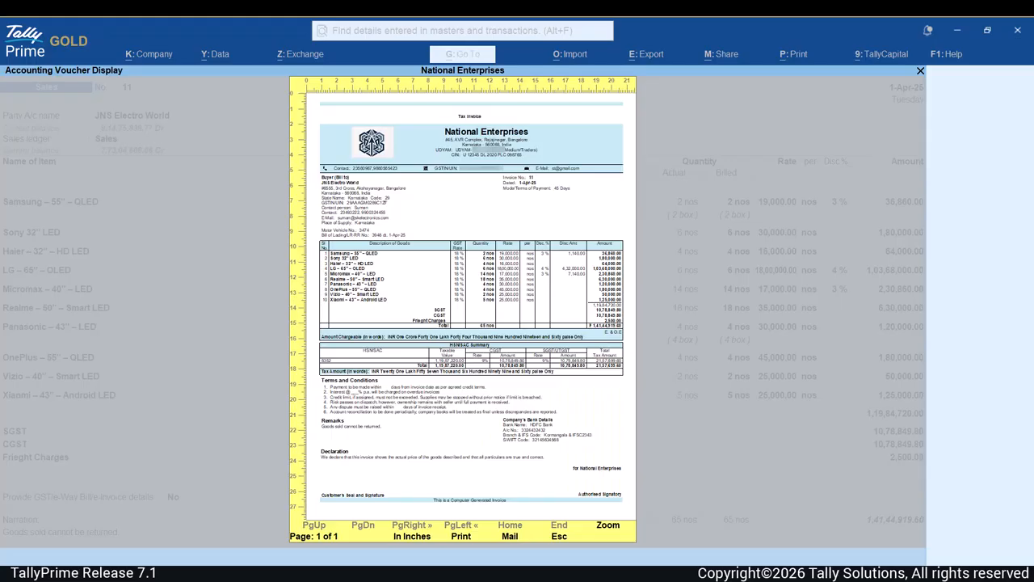
{"action": "key", "text": "Return"}
{"action": "scroll", "coordinate": [672, 89], "scroll_direction": "down", "scroll_amount": 1}
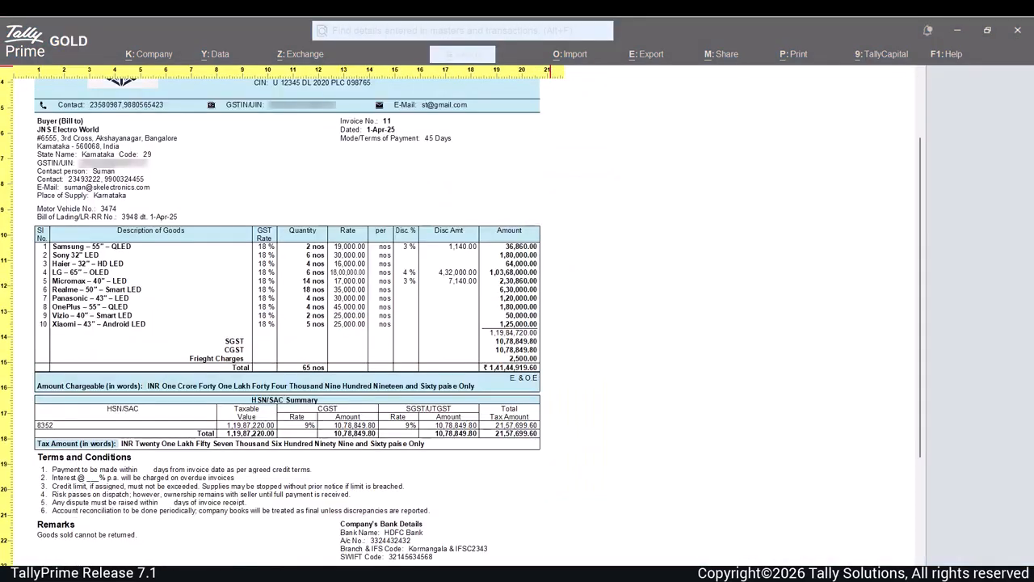
{"action": "scroll", "coordinate": [672, 89], "scroll_direction": "down", "scroll_amount": 2}
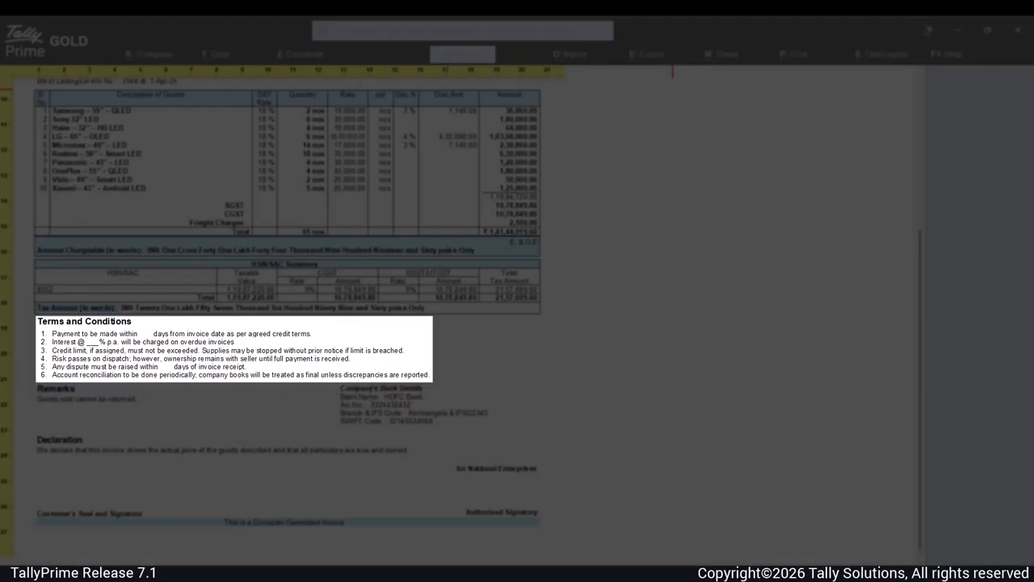
{"action": "key", "text": "Return"}
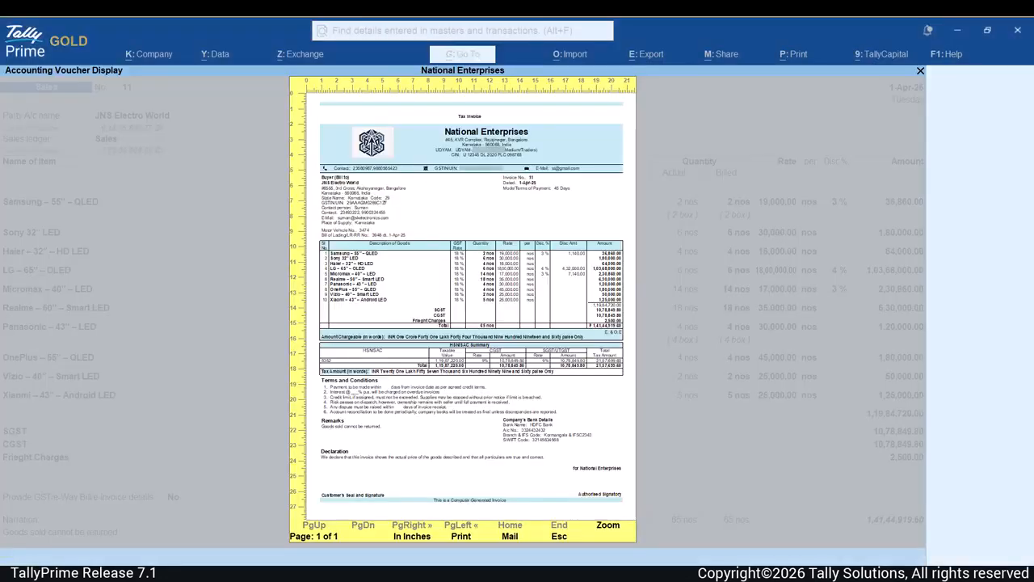
{"action": "key", "text": "Escape"}
Change the printed terms to Immediate Payment Customers and their format of display to a two-column layout
{"action": "key", "text": "Left"}
{"action": "key", "text": "Left"}
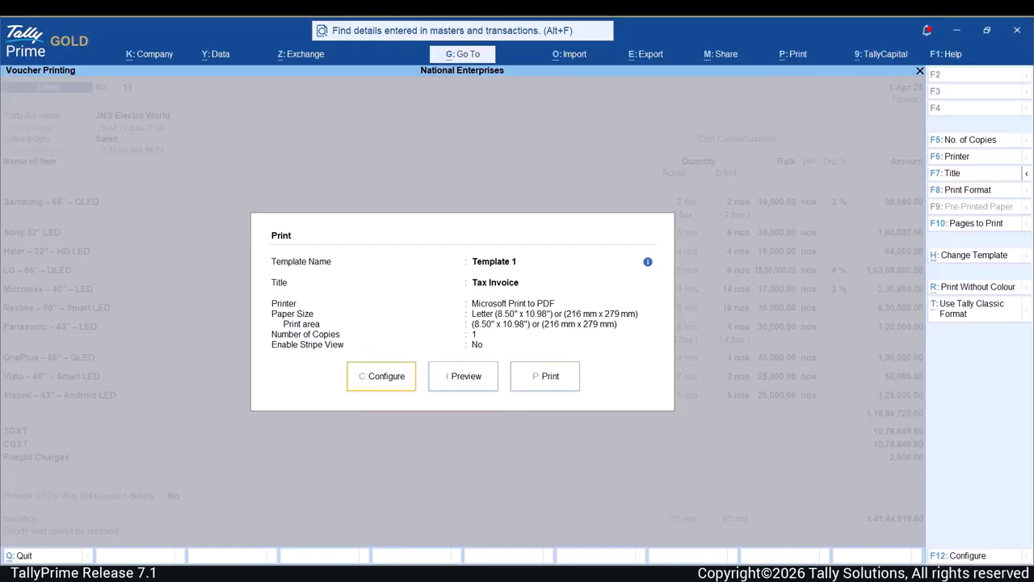
{"action": "key", "text": "Return"}
{"action": "type", "text": "Ter"}
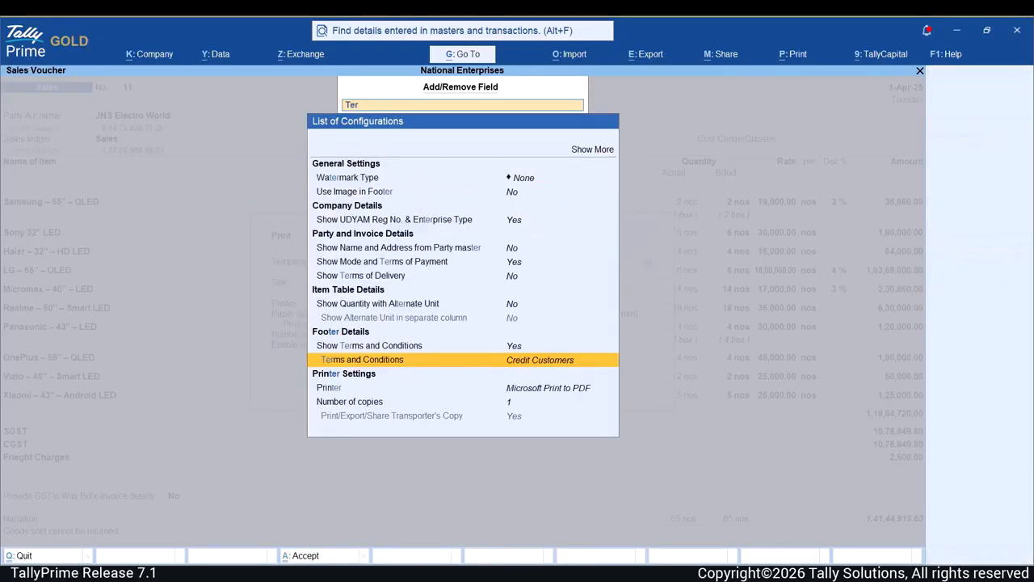
{"action": "key", "text": "Return"}
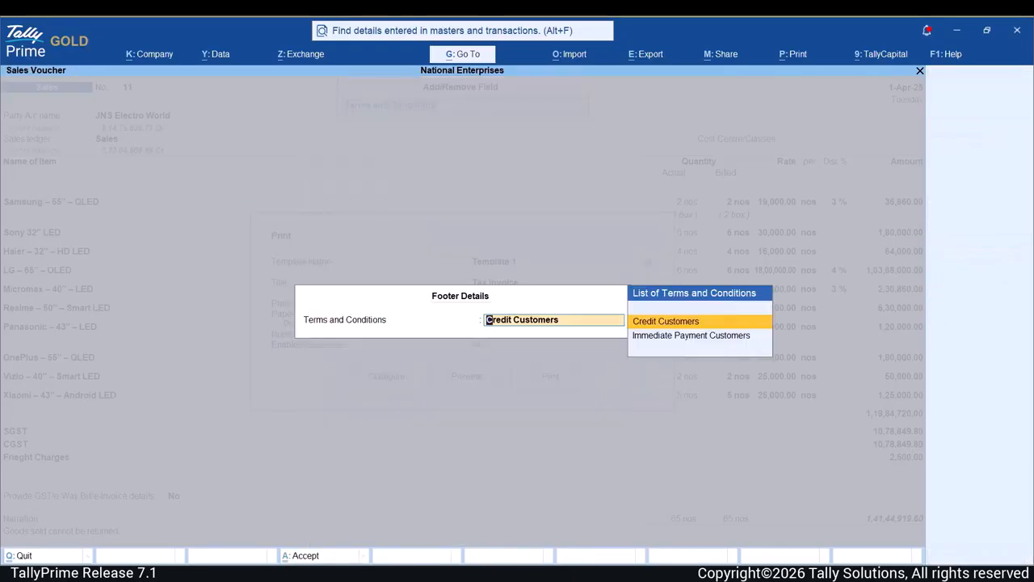
{"action": "key", "text": "Down"}
{"action": "key", "text": "Return"}
{"action": "key", "text": "Down"}
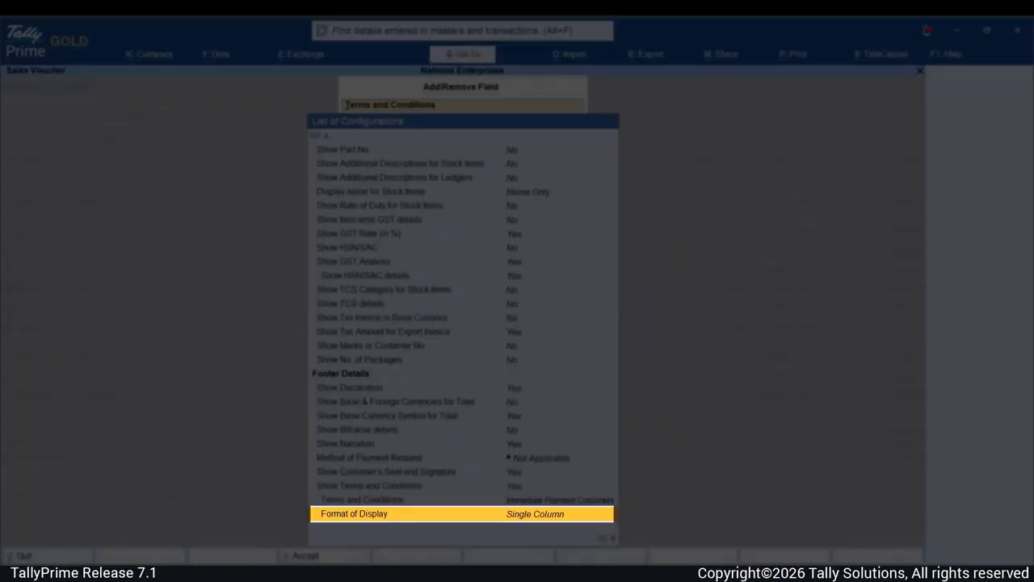
{"action": "key", "text": "Return"}
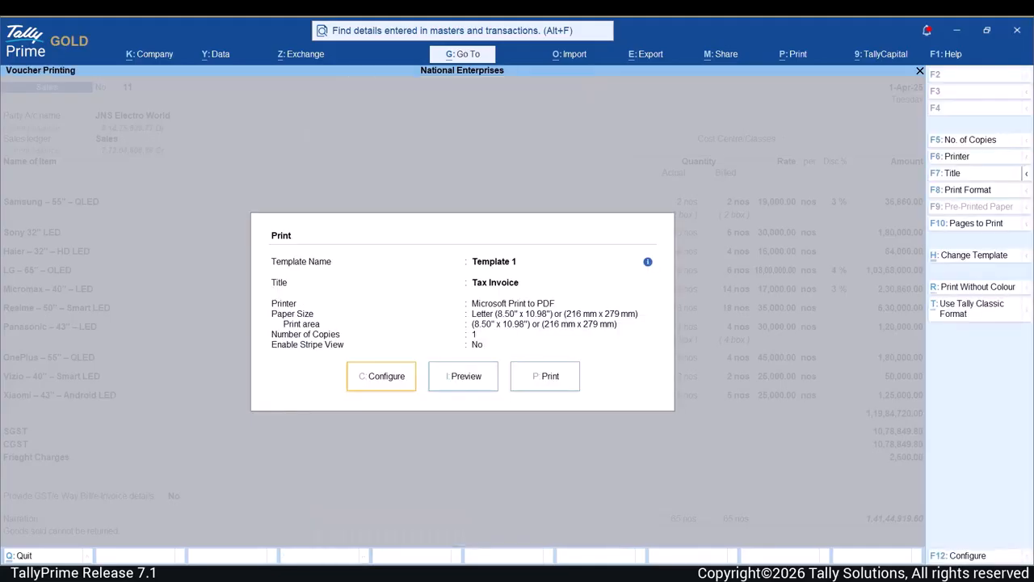
Preview the invoice again and zoom in on the layout of its Terms and Conditions section
{"action": "key", "text": "i"}
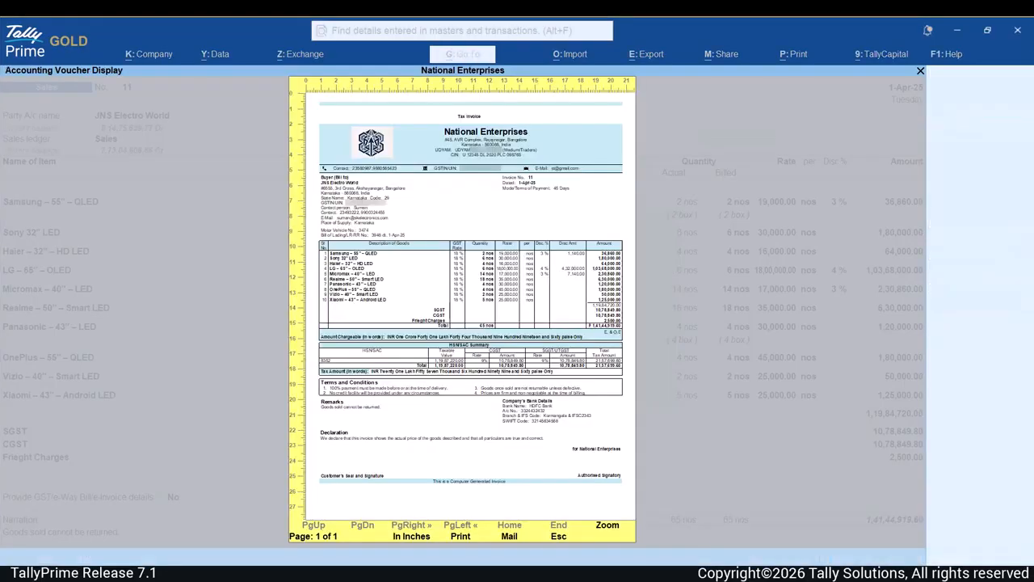
{"action": "key", "text": "Return"}
{"action": "scroll", "coordinate": [465, 321], "scroll_direction": "down", "scroll_amount": 2}
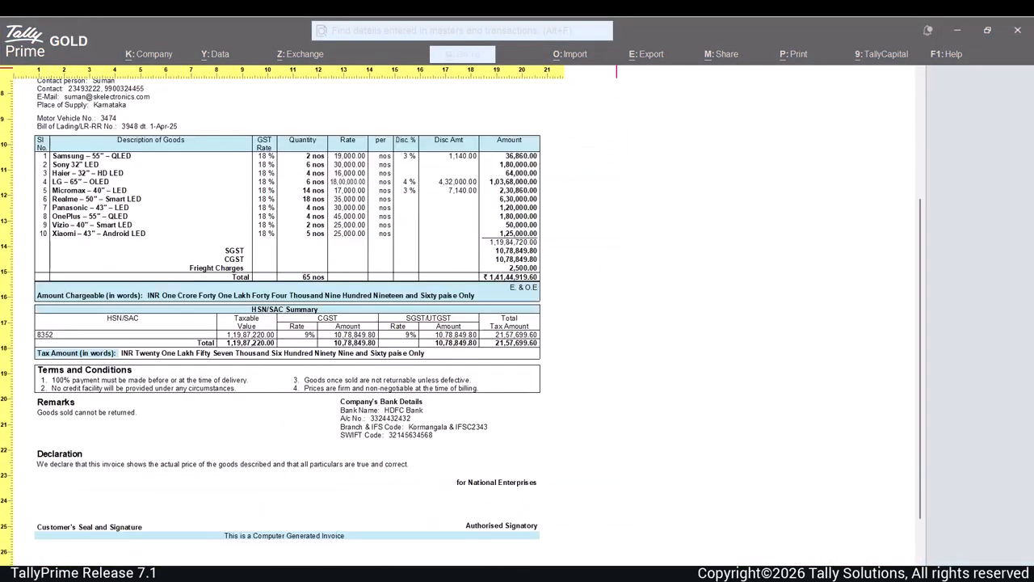